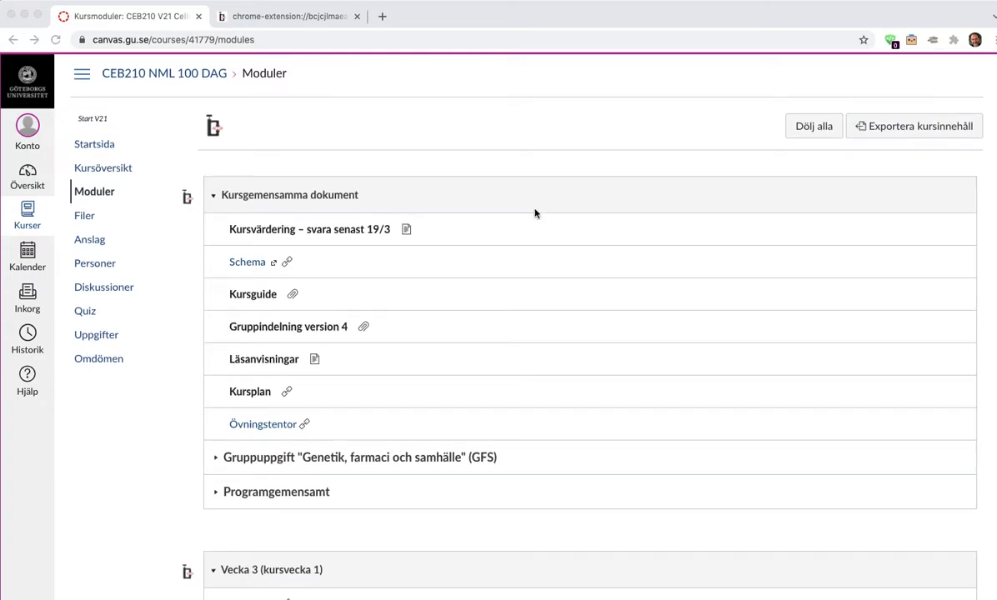
Look through the course's module list, from Kursgemensamma dokument to Vecka 9, checking which modules are collapsed and how they are tagged
scroll(535, 213, "down", 1)
scroll(536, 211, "down", 3)
scroll(535, 211, "down", 10)
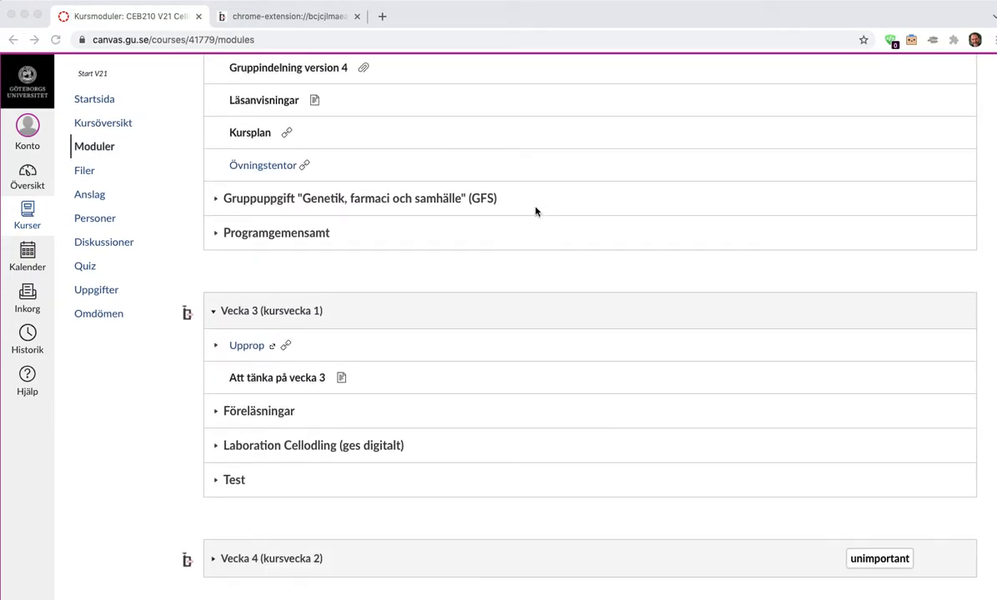
scroll(535, 211, "down", 4)
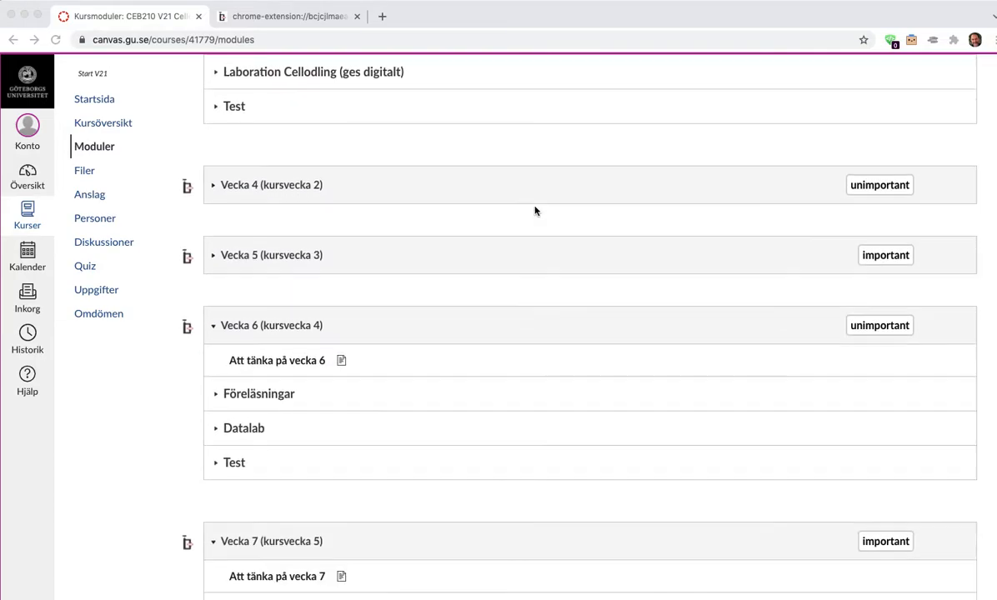
scroll(243, 400, "down", 8)
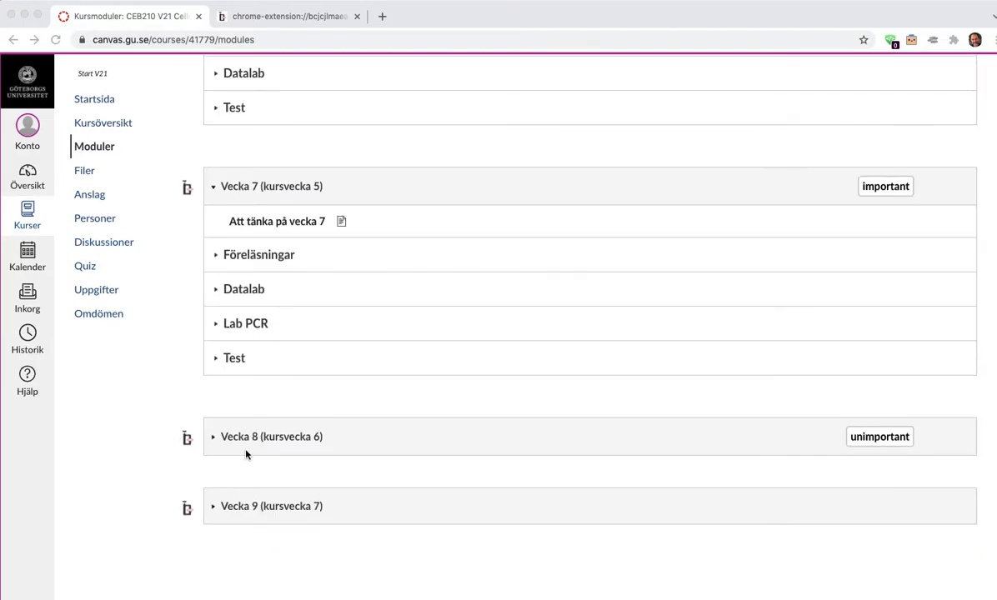
scroll(396, 229, "up", 14)
scroll(395, 228, "down", 4)
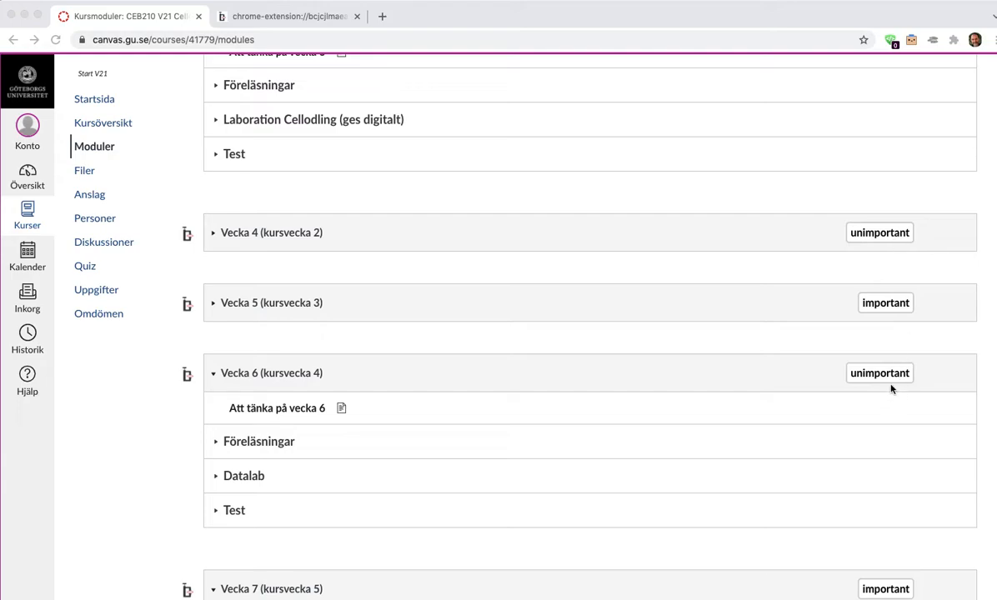
scroll(893, 312, "down", 5)
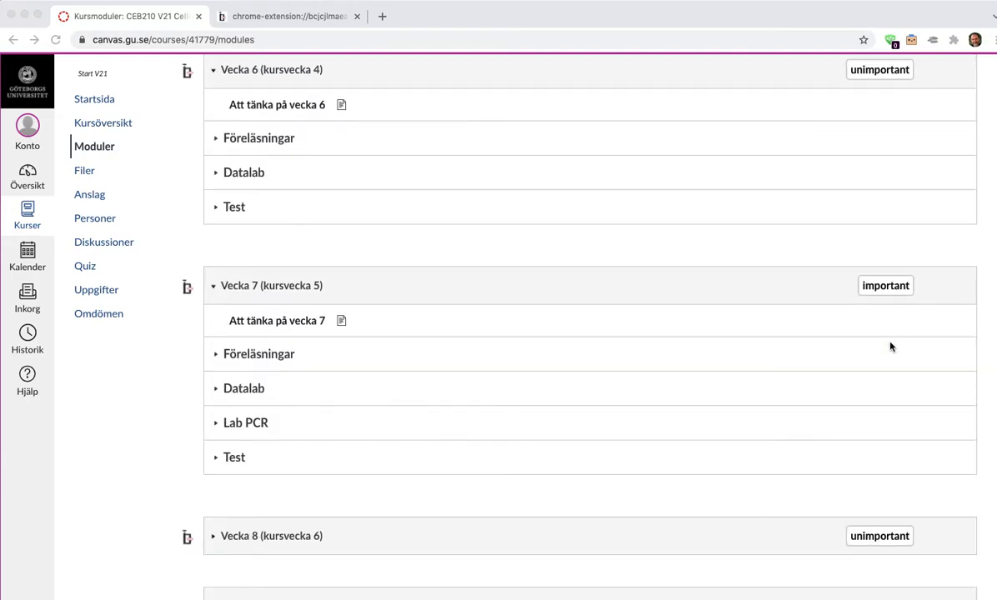
scroll(889, 356, "up", 15)
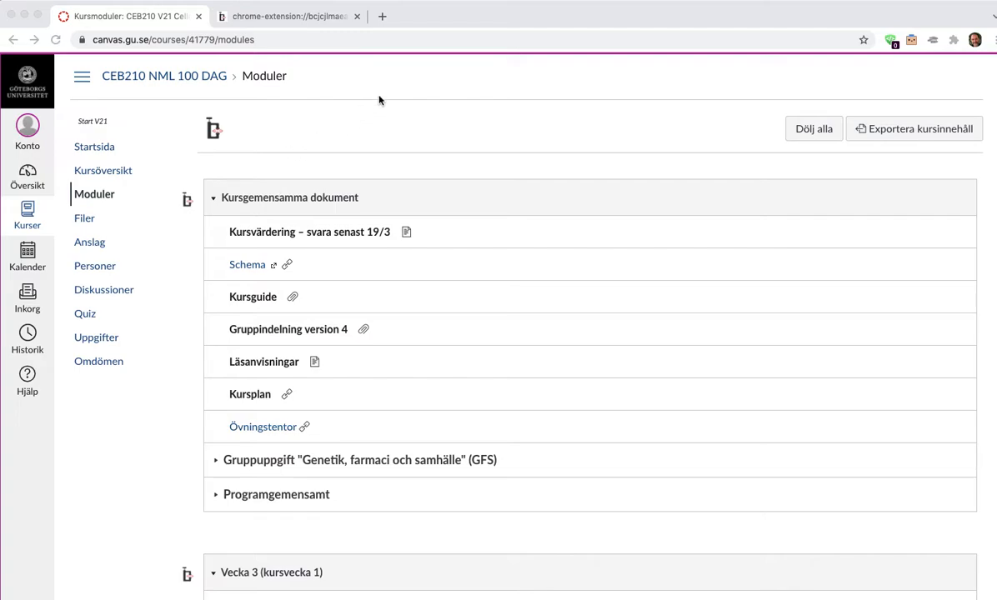
Open the Canvas Modules Organiser options page and allow grouping of consecutive collapsed modules
left_click(218, 133)
left_click(214, 130)
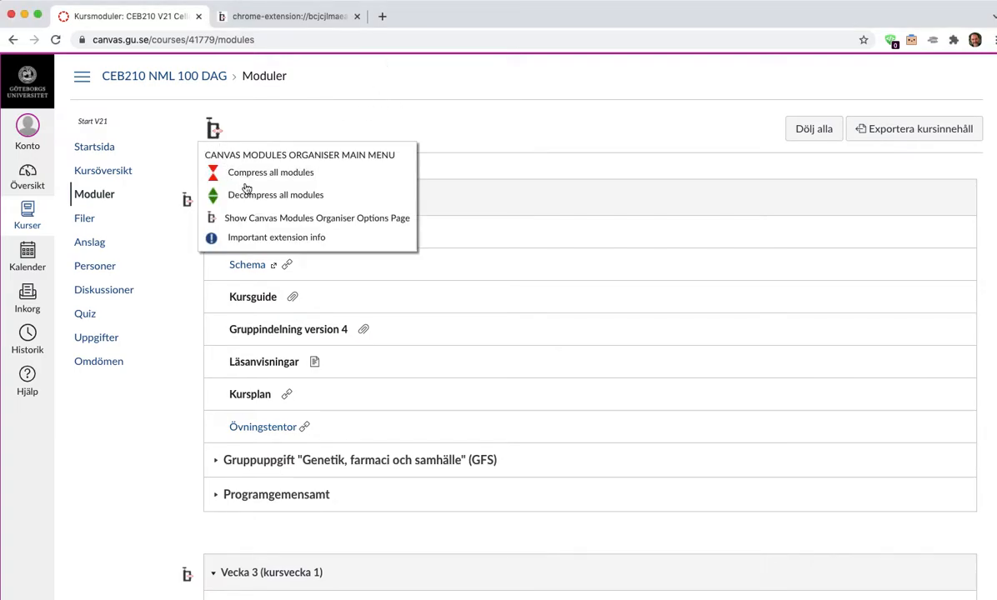
left_click(290, 219)
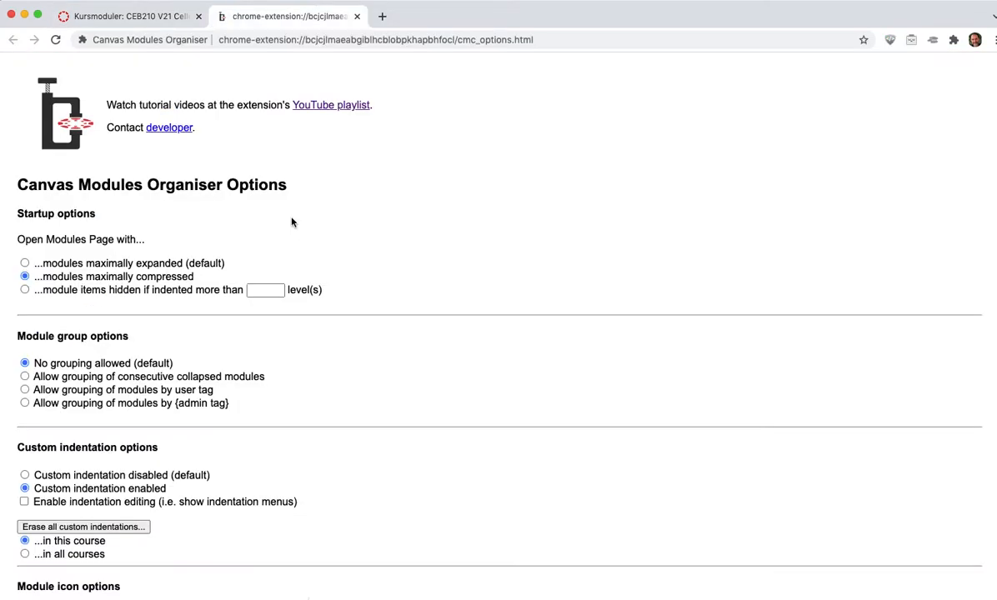
left_click(24, 376)
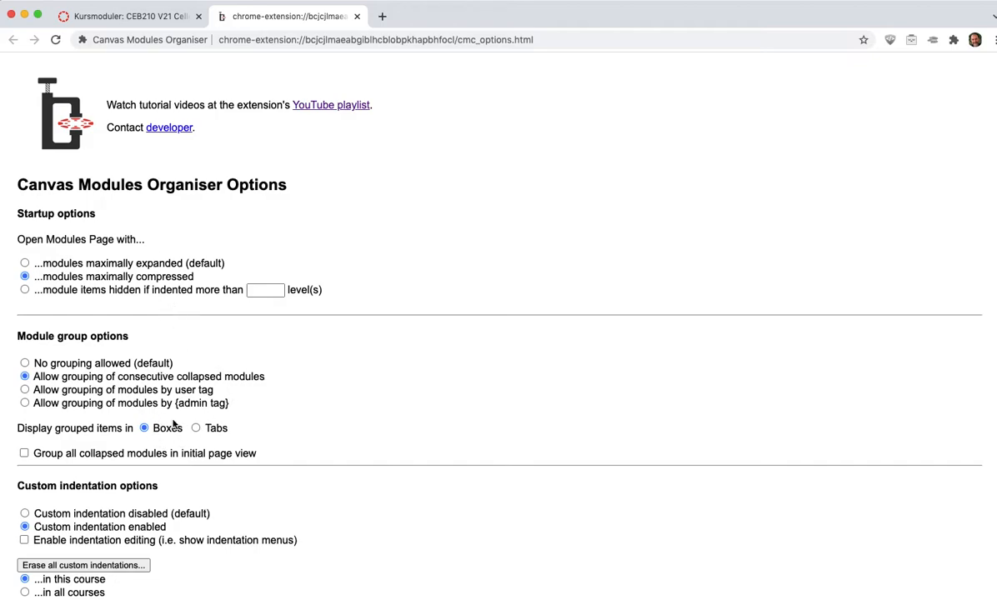
Return to the course's Modules page and group the collapsed modules
mouse_move(107, 17)
left_click(108, 18)
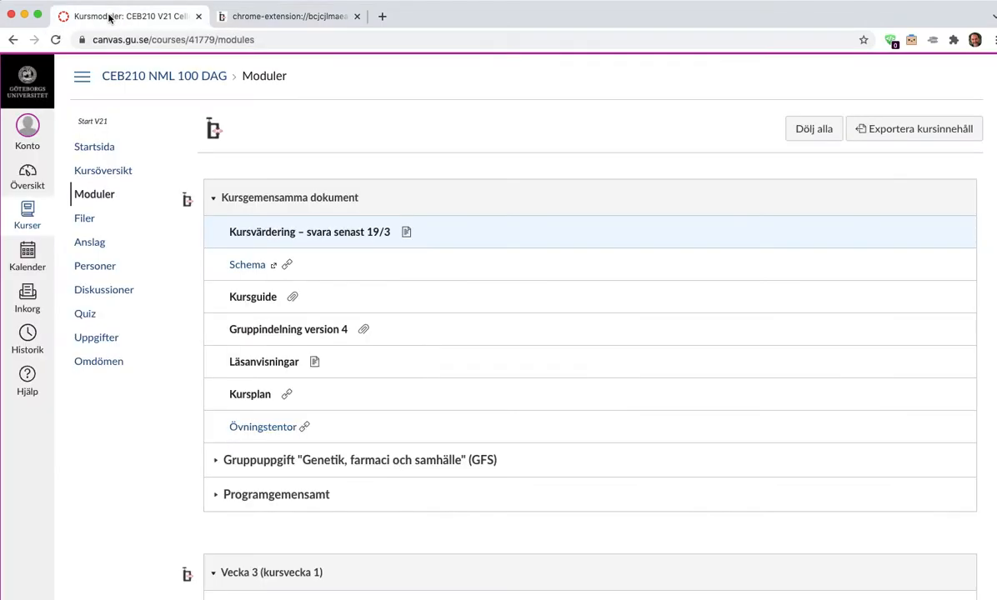
left_click(213, 130)
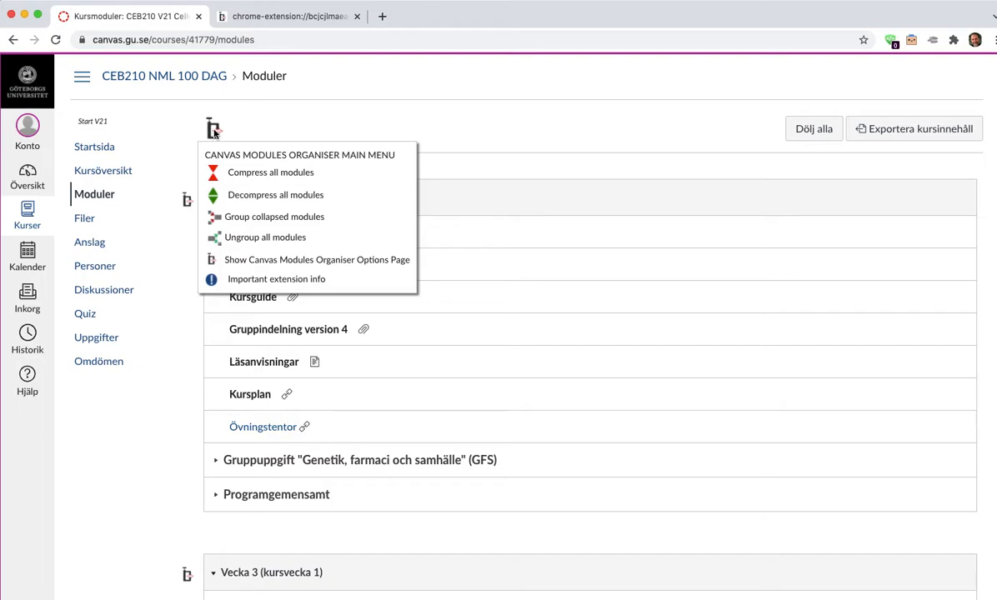
left_click(269, 217)
Inspect both boxes of collapsed modules, listing the contents of each group without opening any module
scroll(281, 197, "down", 7)
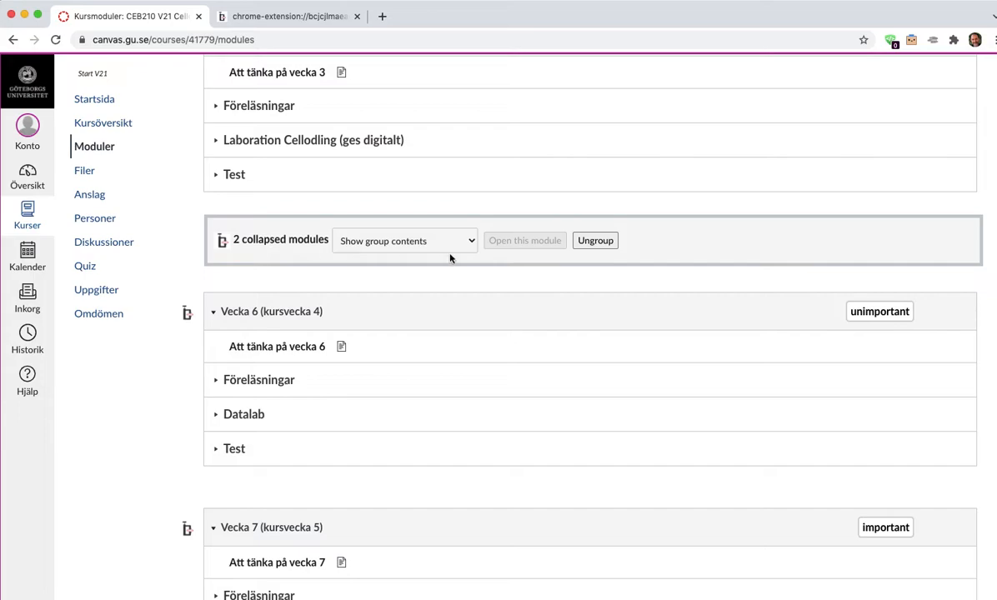
left_click(467, 241)
left_click(670, 240)
scroll(521, 400, "down", 3)
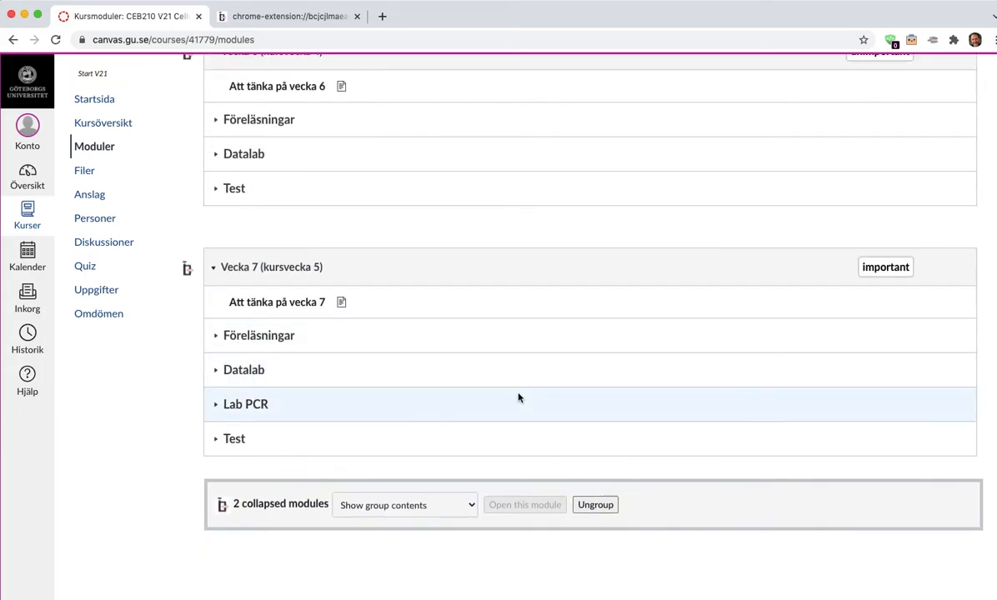
left_click(471, 507)
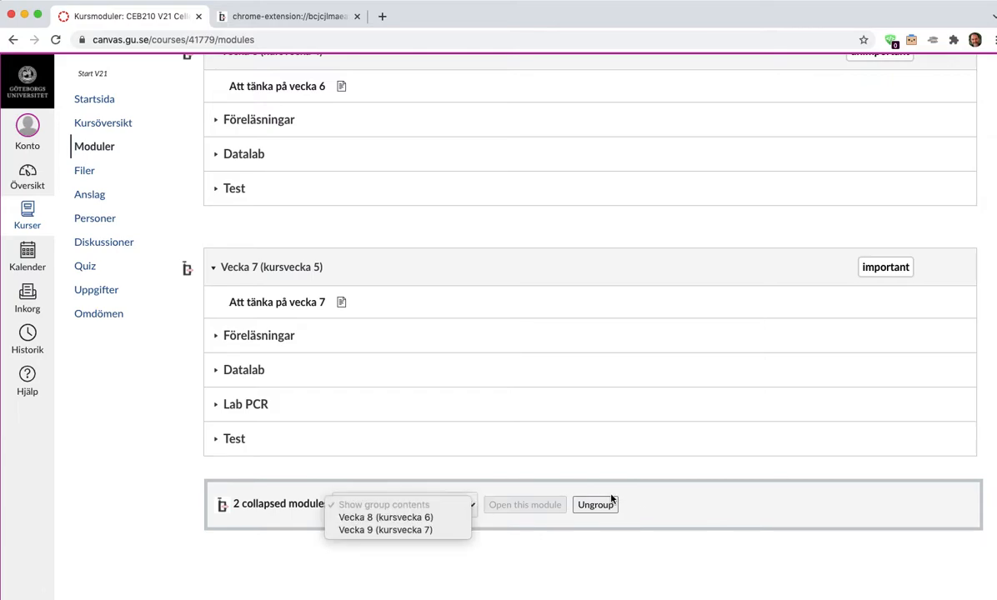
left_click(671, 495)
scroll(400, 362, "up", 5)
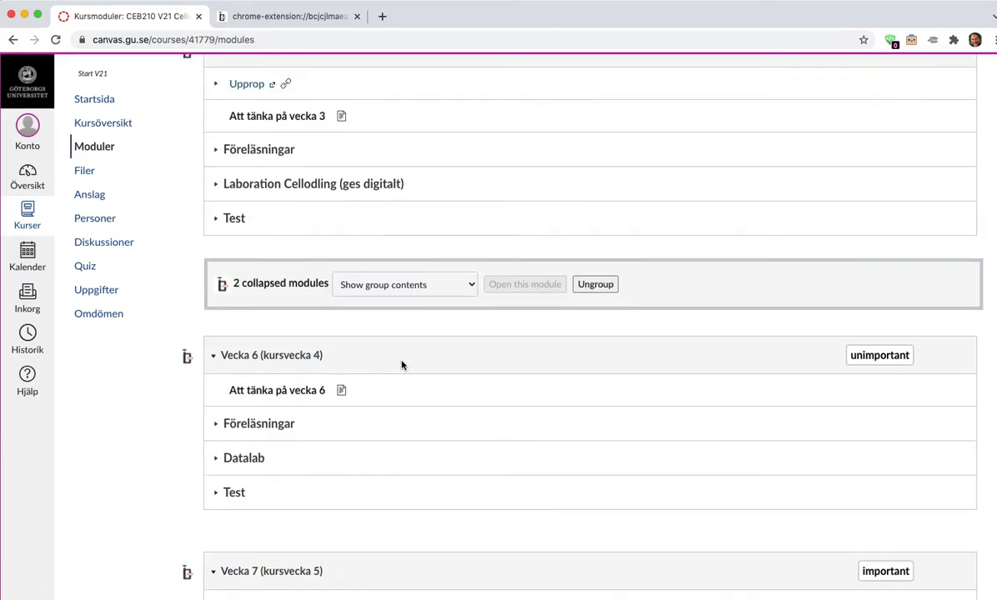
scroll(310, 399, "up", 4)
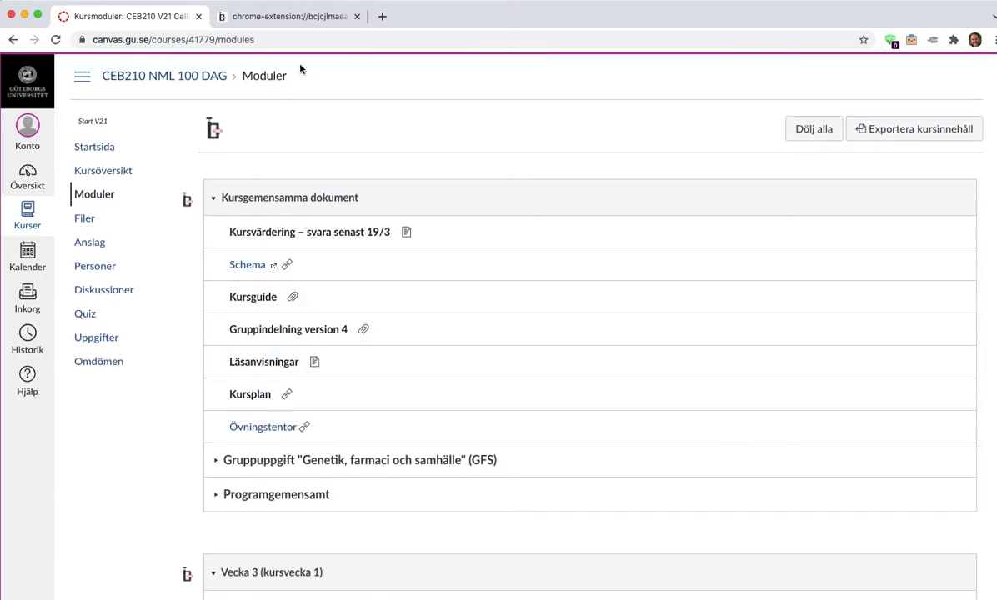
Set grouped items to be displayed in Tabs on the Canvas Modules Organiser options page
mouse_move(274, 17)
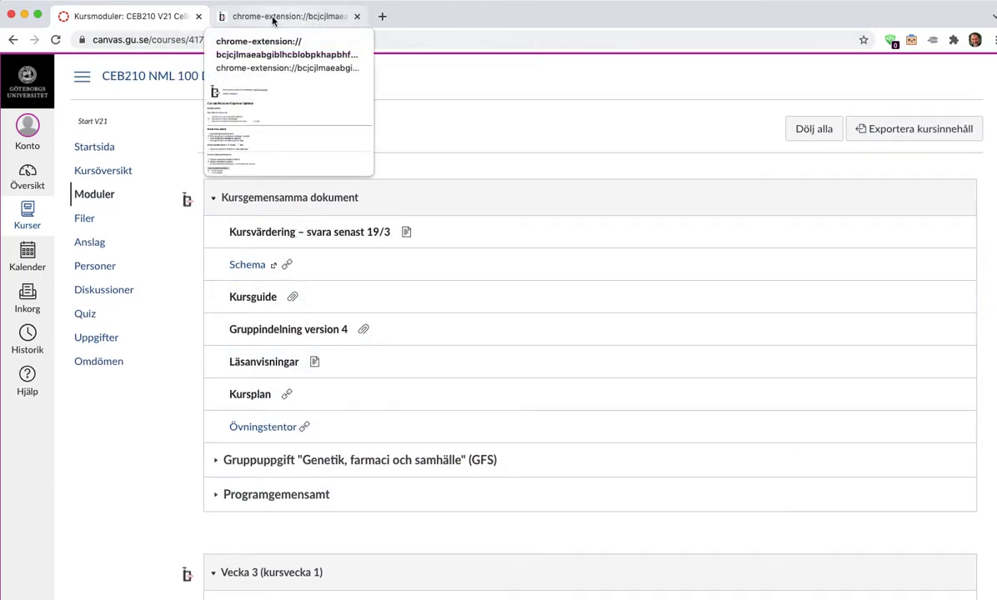
left_click(267, 17)
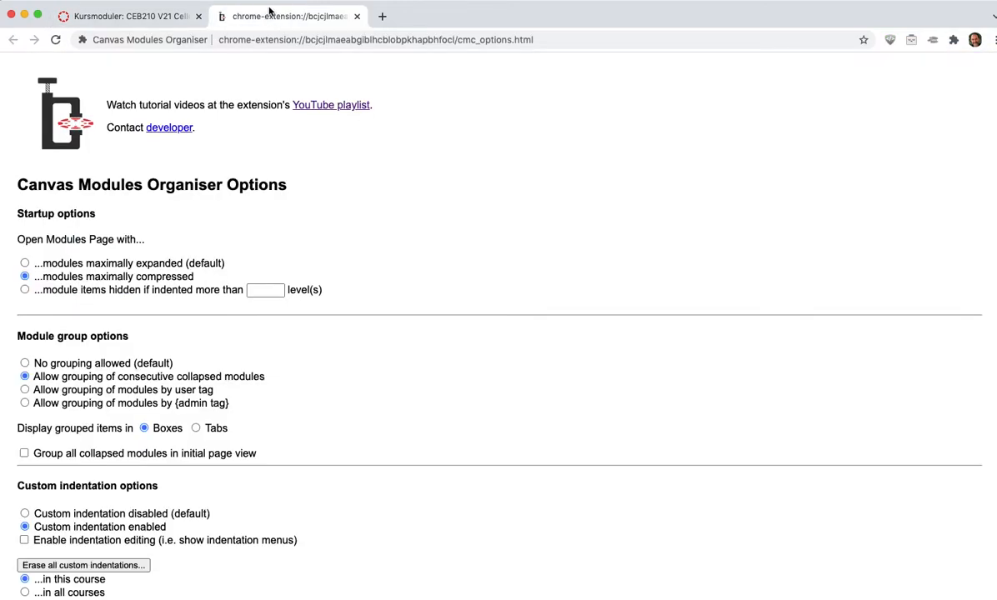
left_click(199, 432)
Go back to the course's Modules page and group the collapsed modules into tabs
left_click(143, 18)
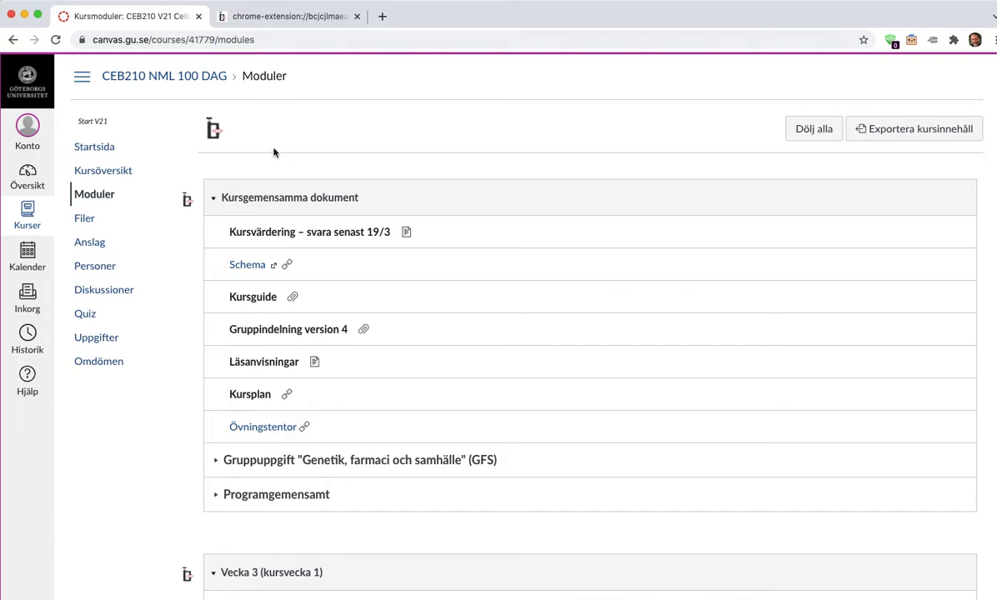
left_click(210, 127)
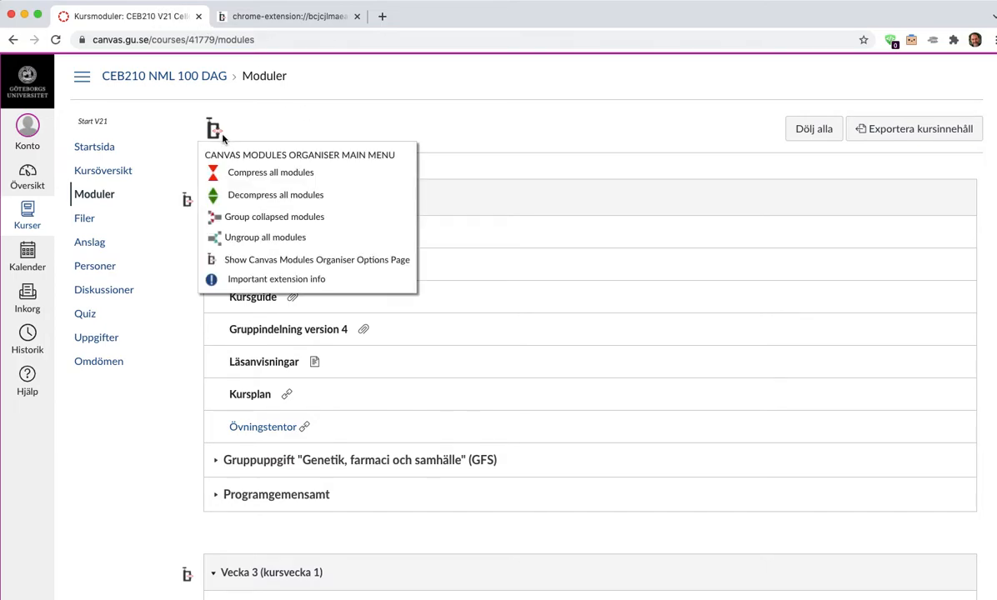
left_click(264, 220)
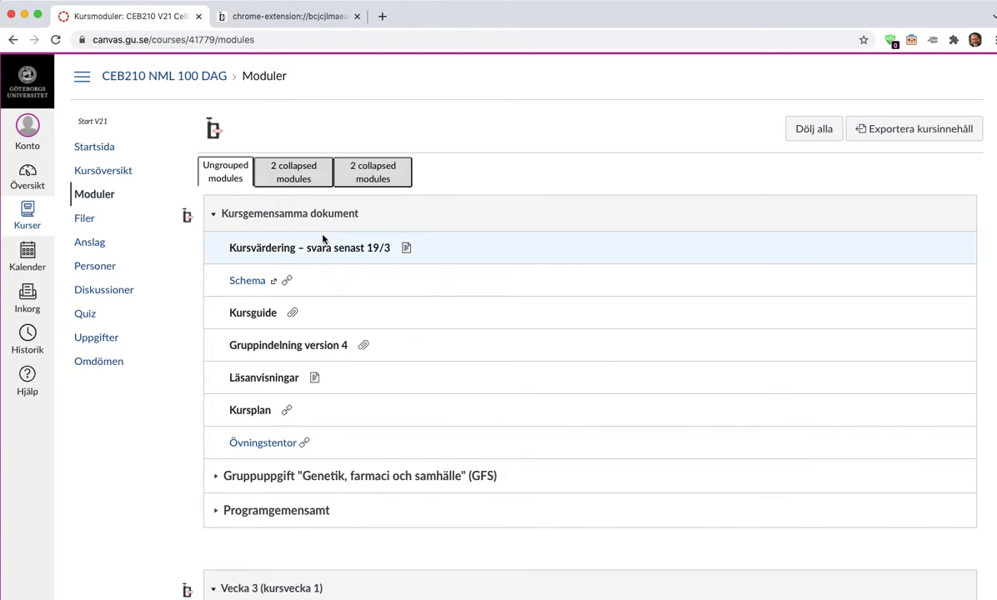
Examine which modules each collapsed-modules tab contains, switching between both tabs, and return to the ungrouped modules
mouse_move(308, 177)
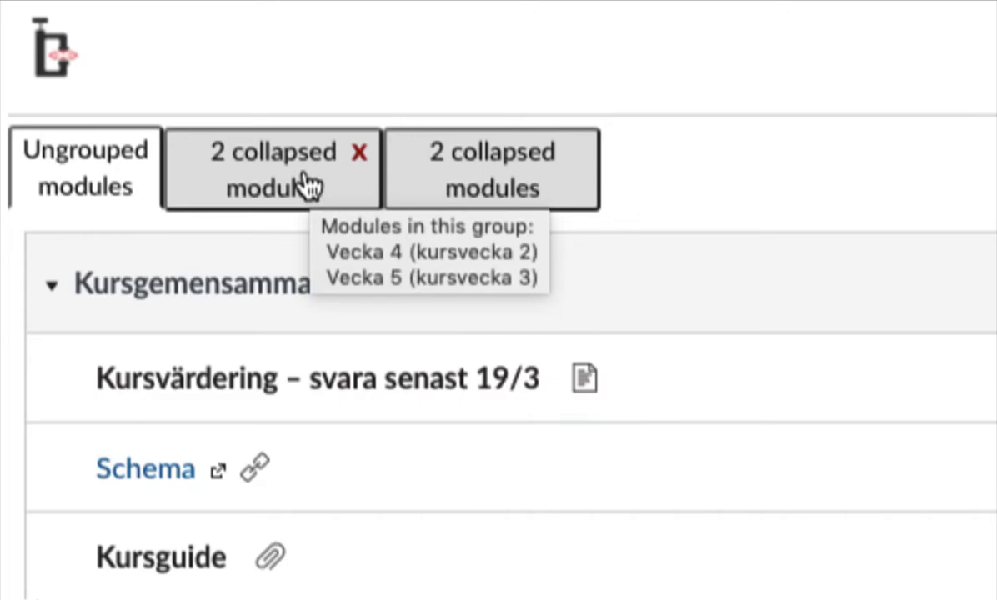
mouse_move(475, 185)
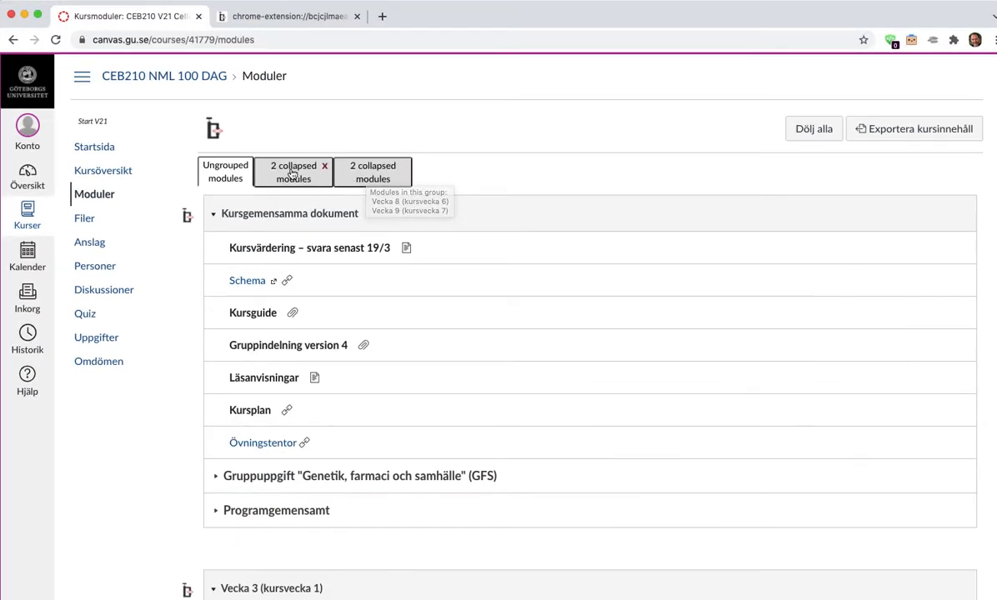
left_click(292, 173)
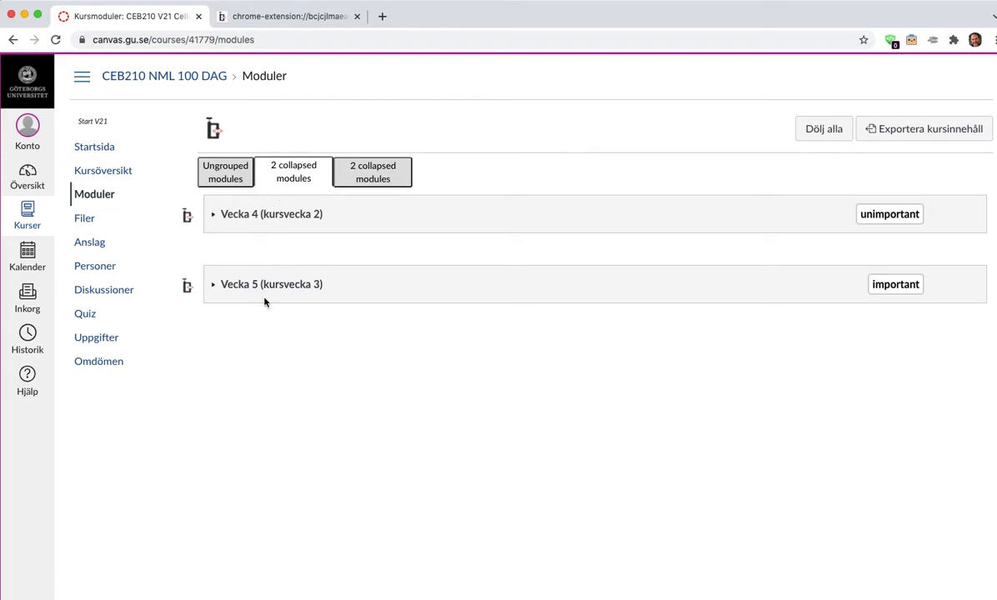
left_click(355, 178)
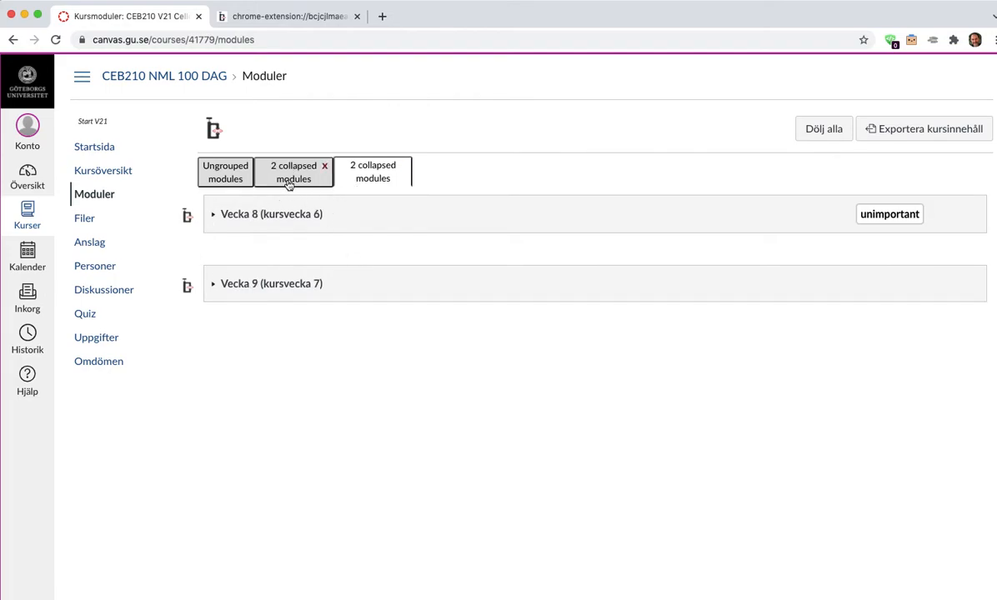
left_click(289, 179)
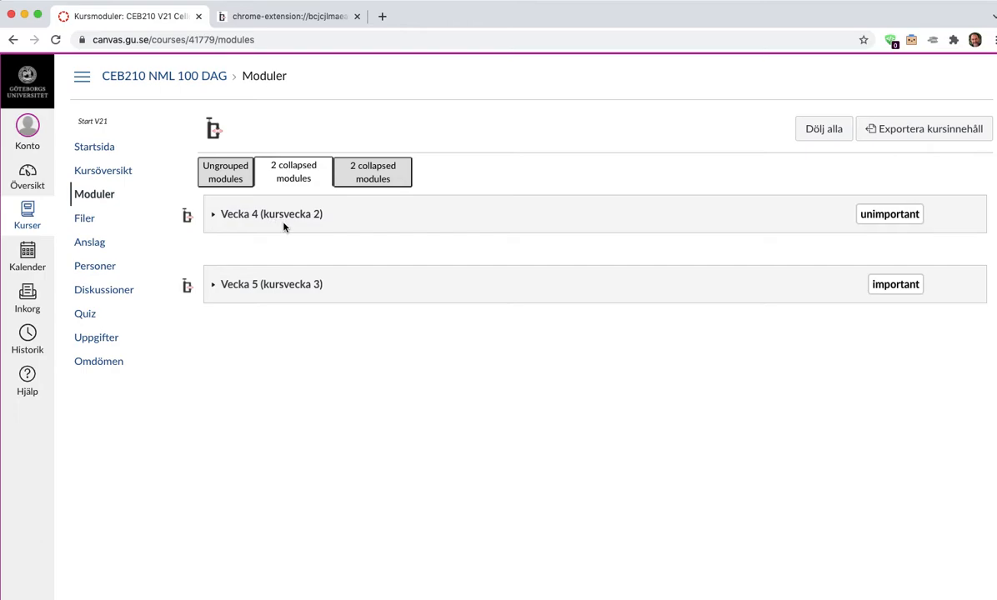
left_click(369, 177)
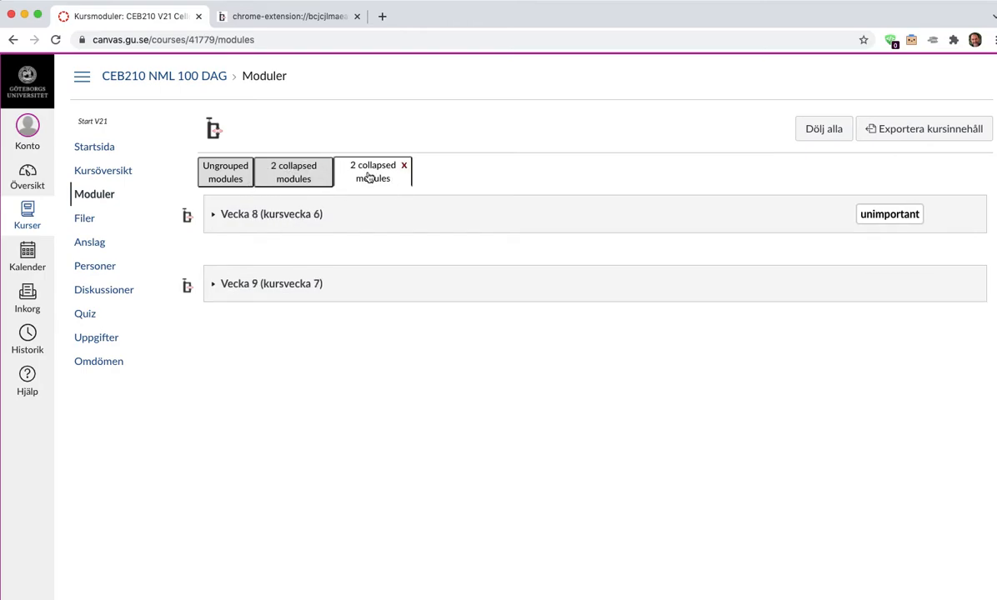
left_click(291, 177)
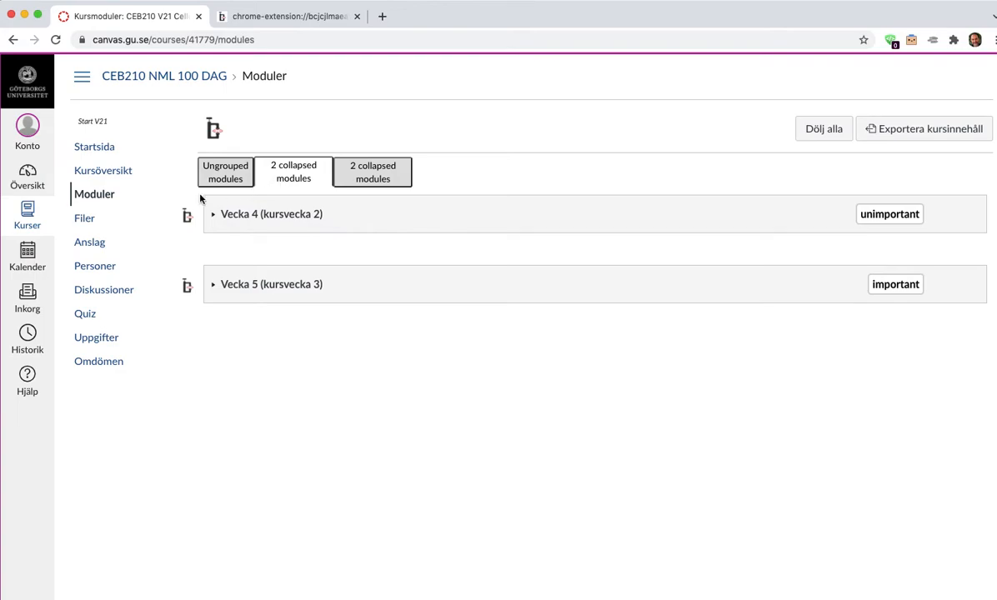
left_click(356, 171)
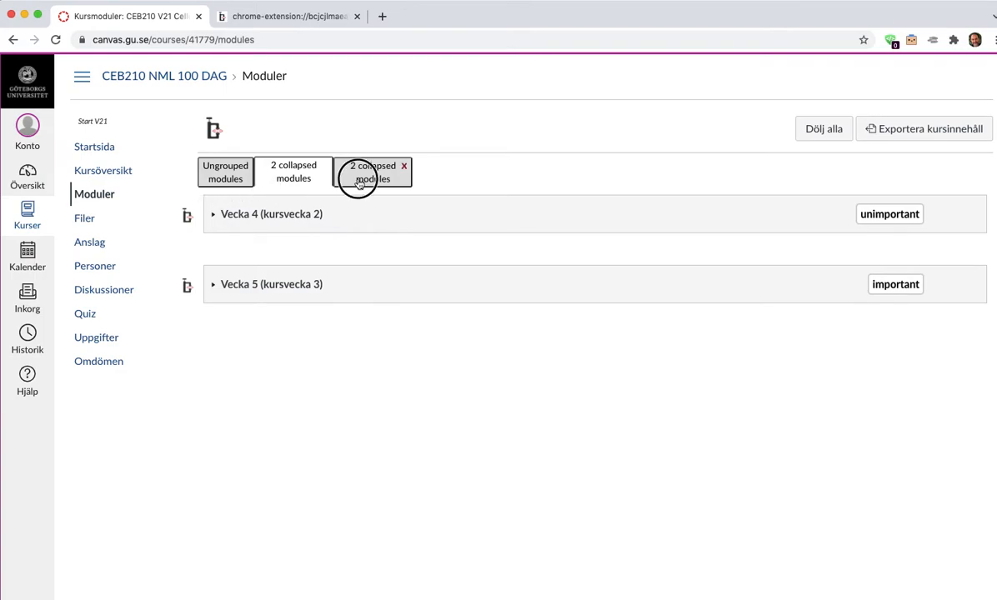
left_click(224, 173)
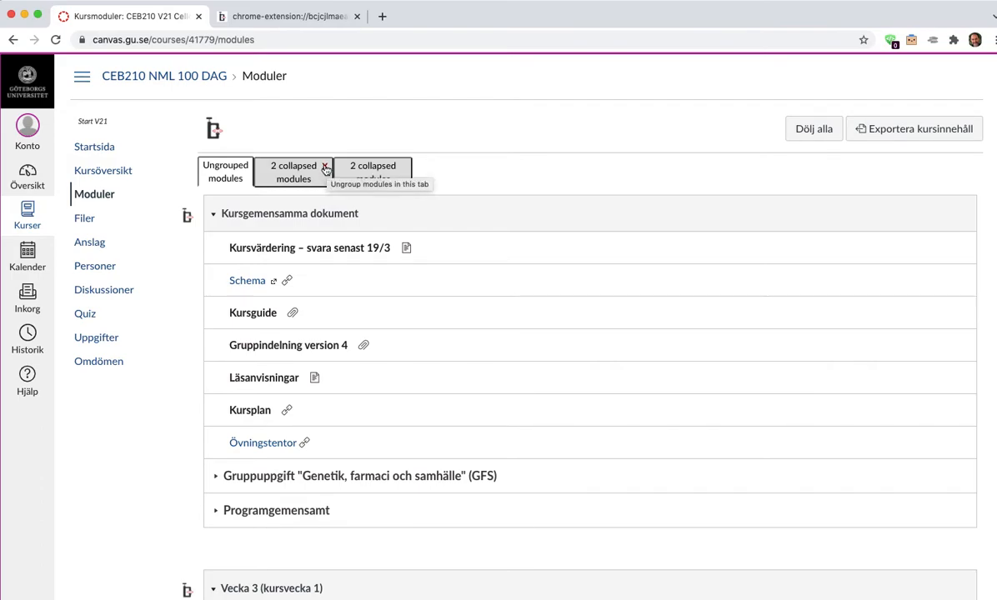
Ungroup the tab containing Vecka 4 and Vecka 5 and check those modules in the ungrouped list
left_click(326, 168)
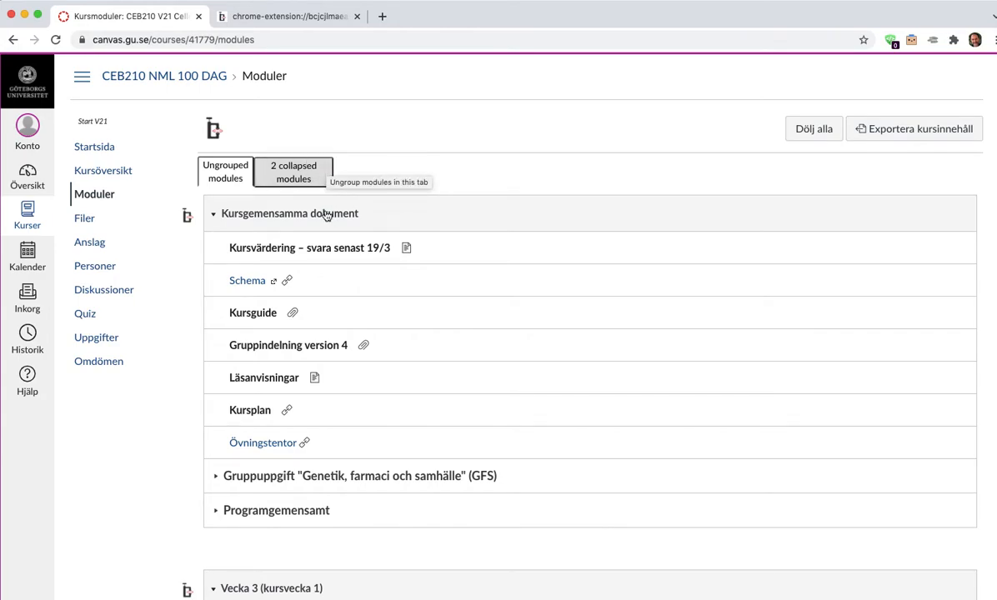
scroll(321, 292, "down", 8)
scroll(324, 270, "up", 1)
scroll(340, 269, "up", 7)
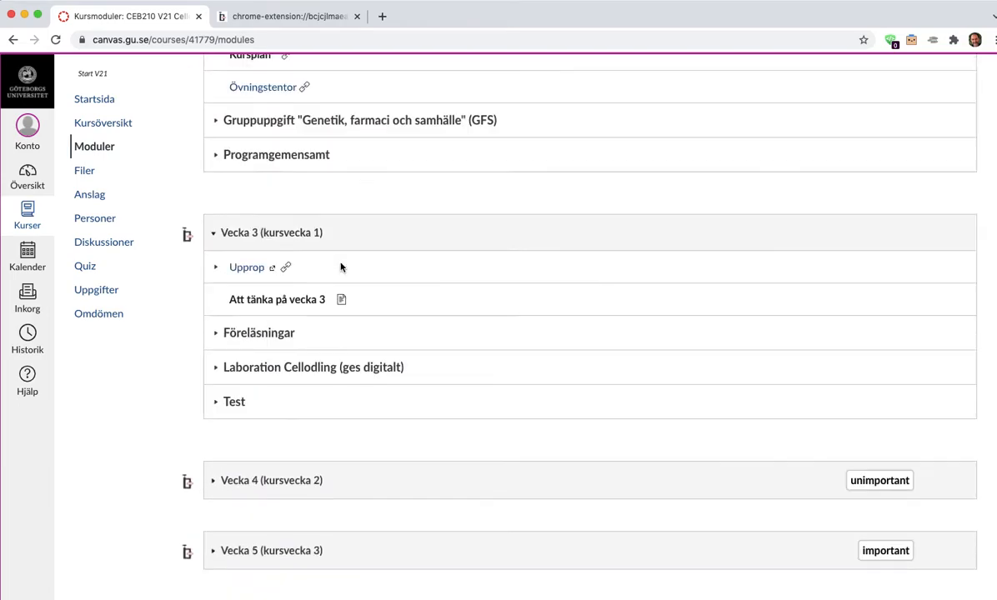
scroll(395, 385, "down", 3)
Ungroup all modules that are still grouped on the Modules page
scroll(395, 383, "up", 3)
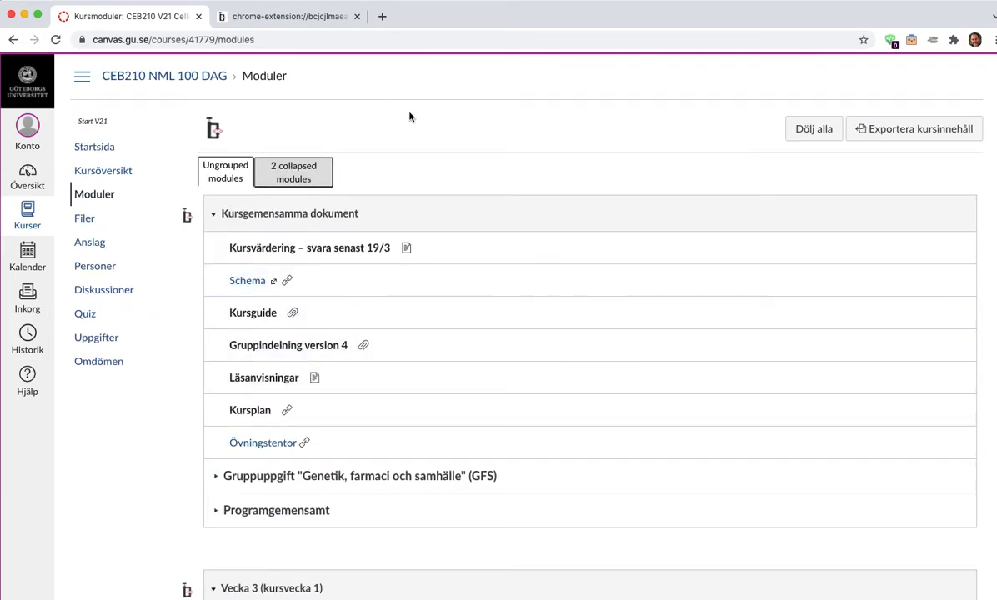
left_click(215, 130)
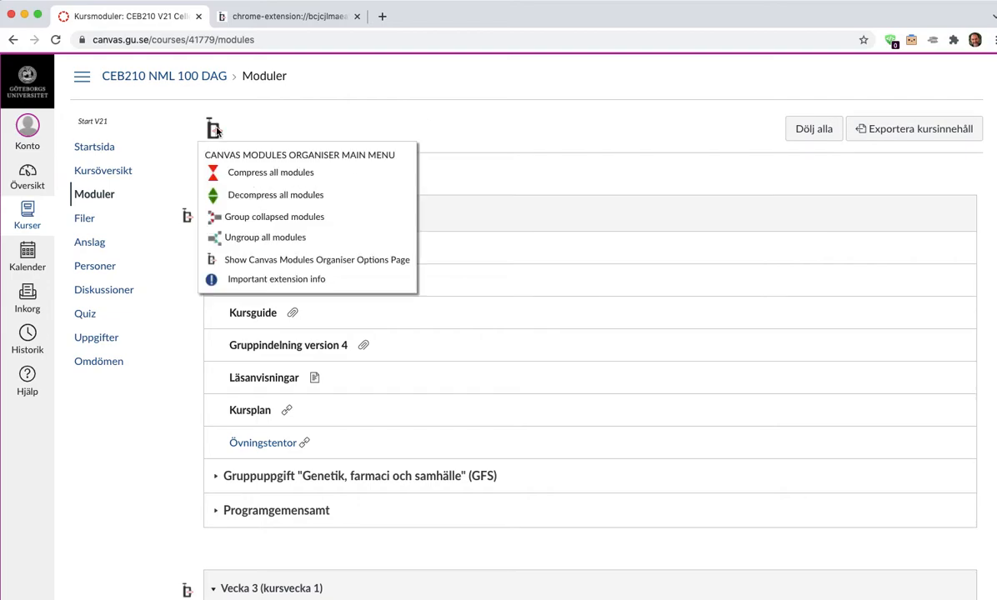
left_click(251, 238)
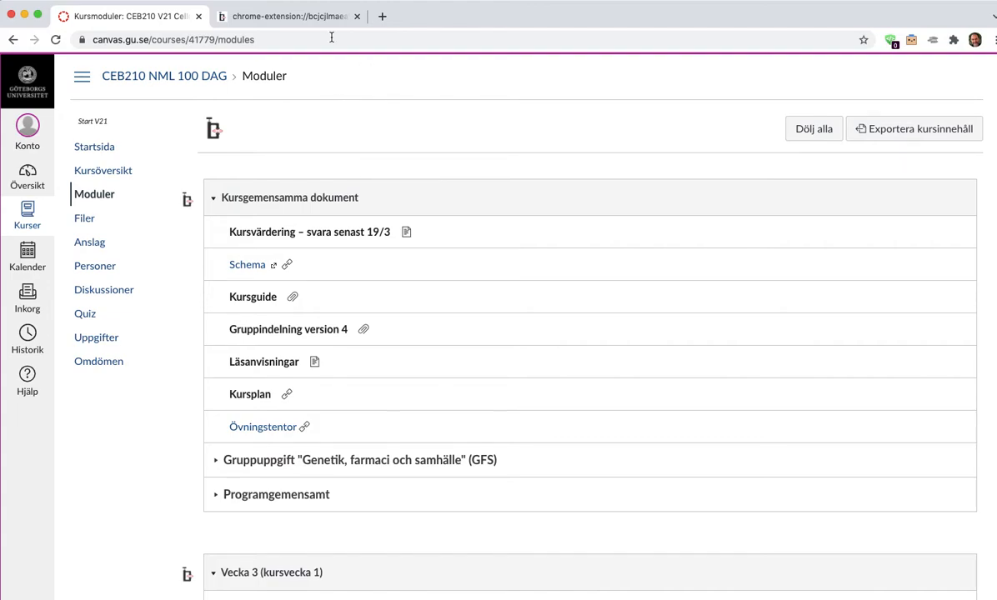
Set the Canvas Modules Organiser options to allow grouping of modules by user tag and display grouped items in boxes
left_click(268, 17)
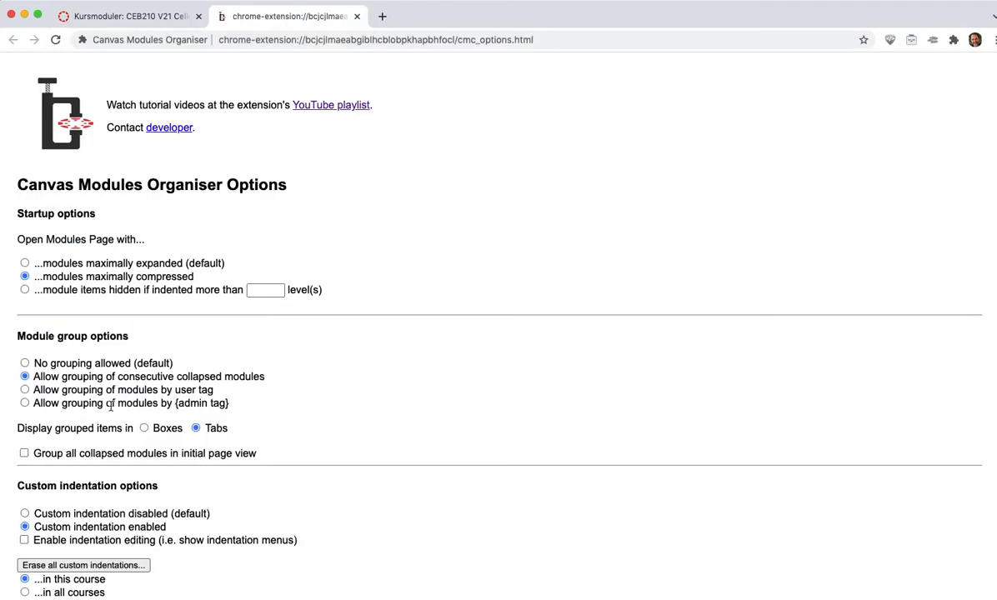
left_click(25, 390)
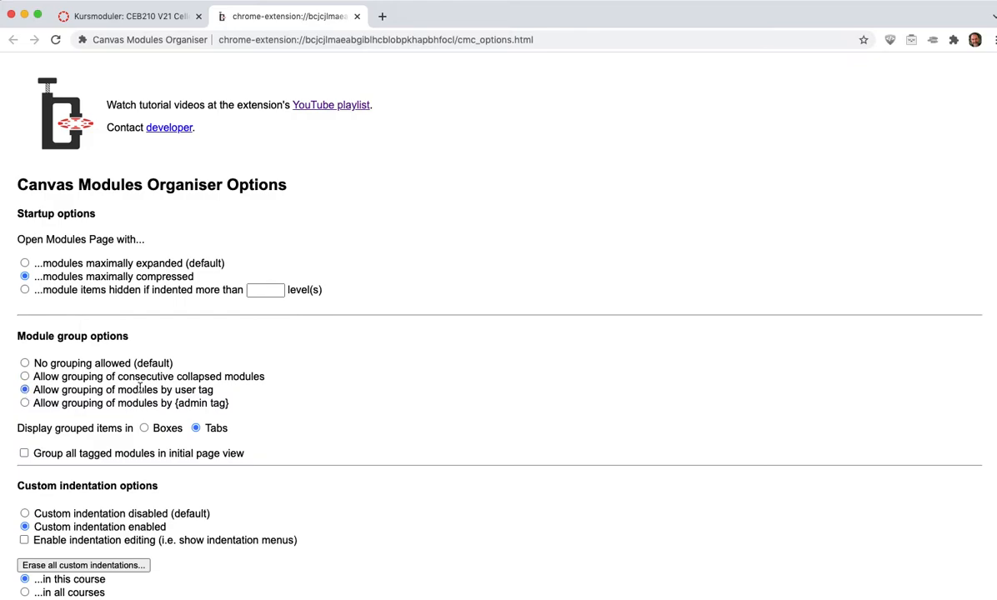
left_click(144, 427)
Return to the course's Modules page and group the modules by user tag, checking the resulting group boxes
left_click(123, 17)
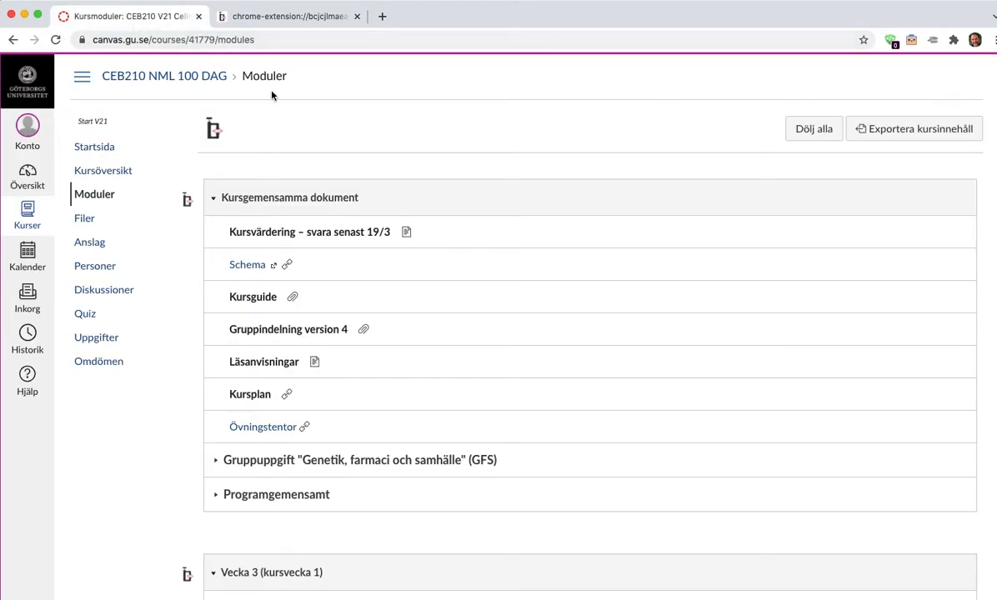
left_click(220, 130)
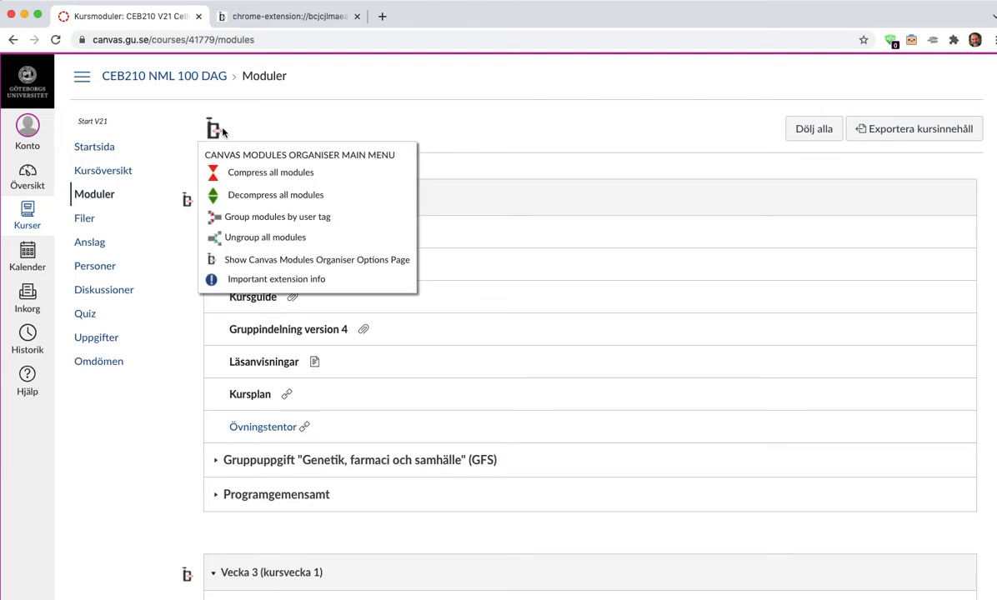
left_click(259, 218)
scroll(359, 243, "down", 5)
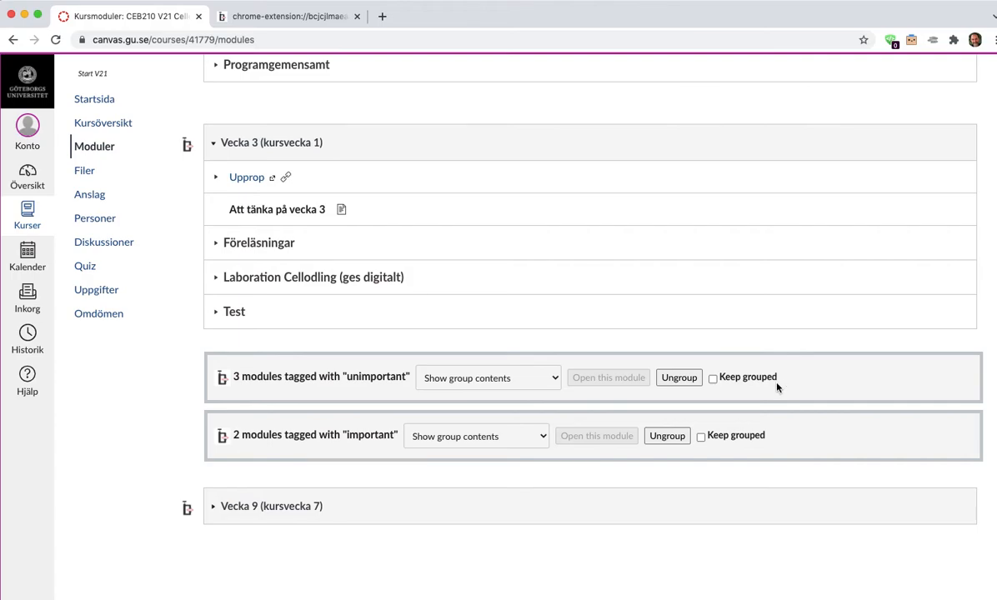
Turn the Keep grouped option for the "unimportant" module box on and back off
left_click(713, 379)
left_click(714, 379)
scroll(409, 253, "up", 5)
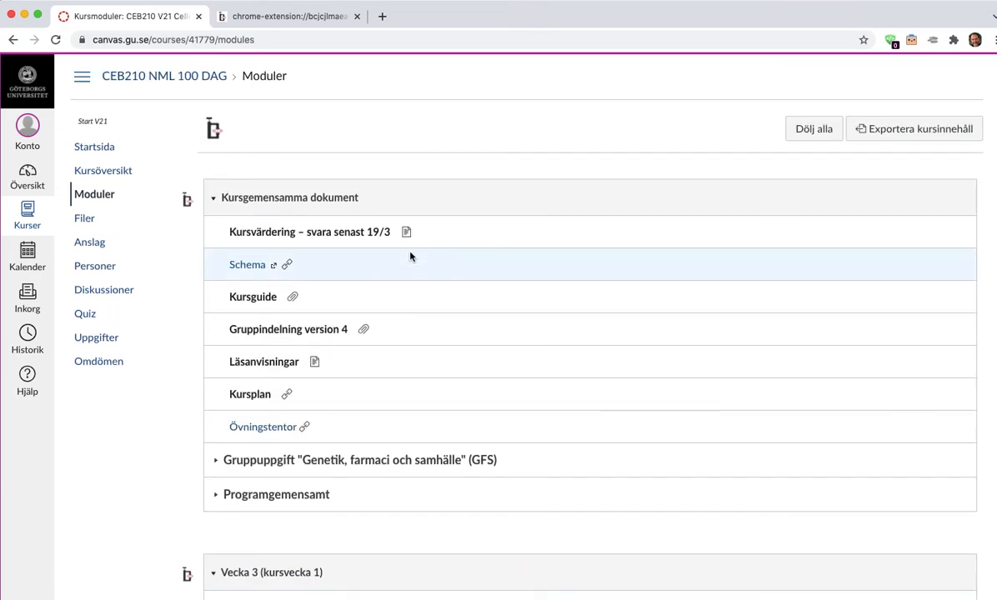
Change the display of grouped items to tabs in the extension options and regroup the course modules by user tag
left_click(301, 20)
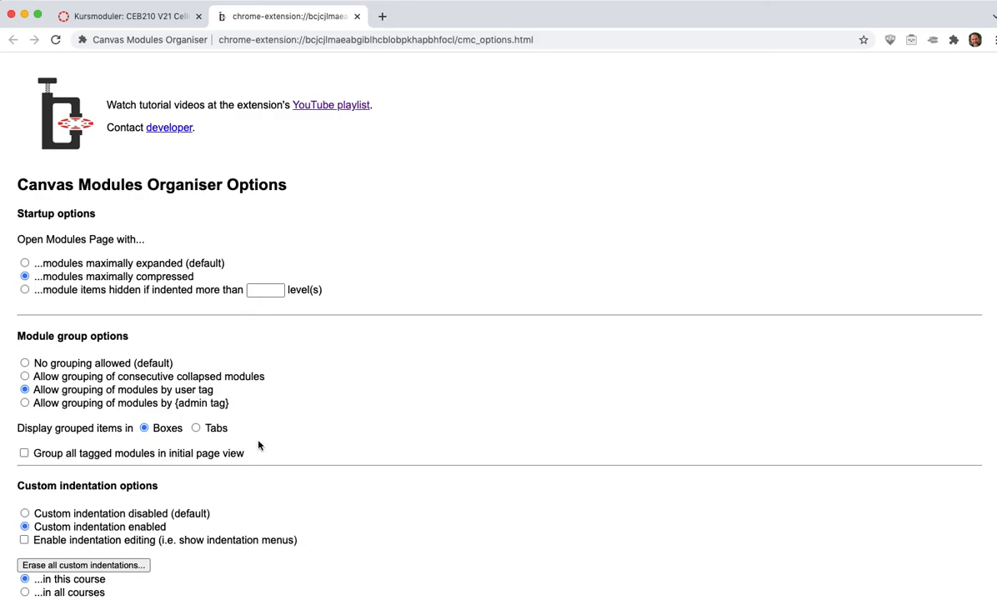
left_click(196, 429)
left_click(153, 16)
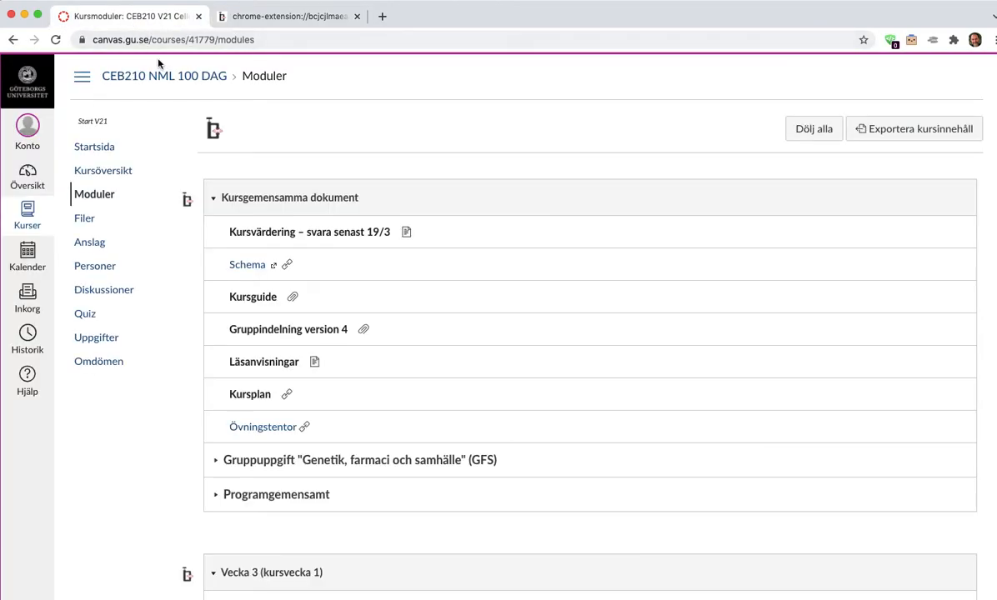
left_click(213, 129)
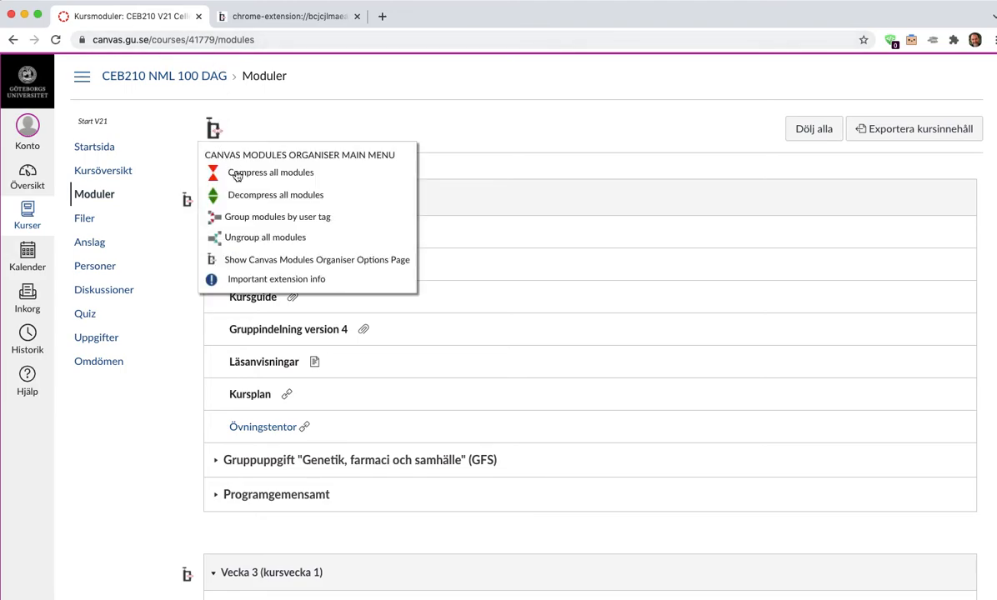
left_click(266, 217)
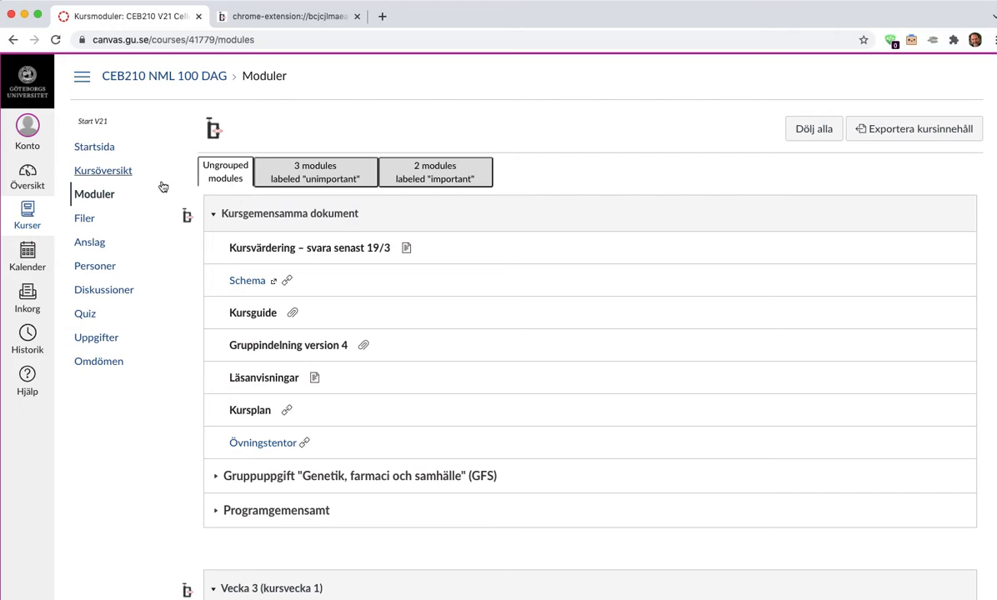
Examine the contents of the "unimportant" tab, return to the ungrouped modules and inspect the tagged tabs' module lists and controls
left_click(318, 174)
left_click(223, 166)
mouse_move(300, 169)
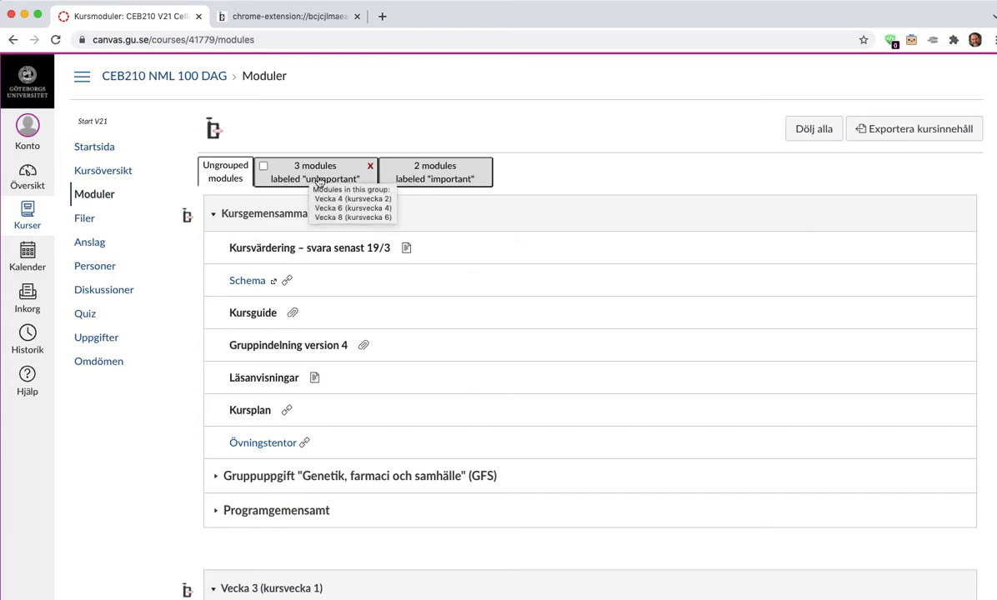
mouse_move(425, 182)
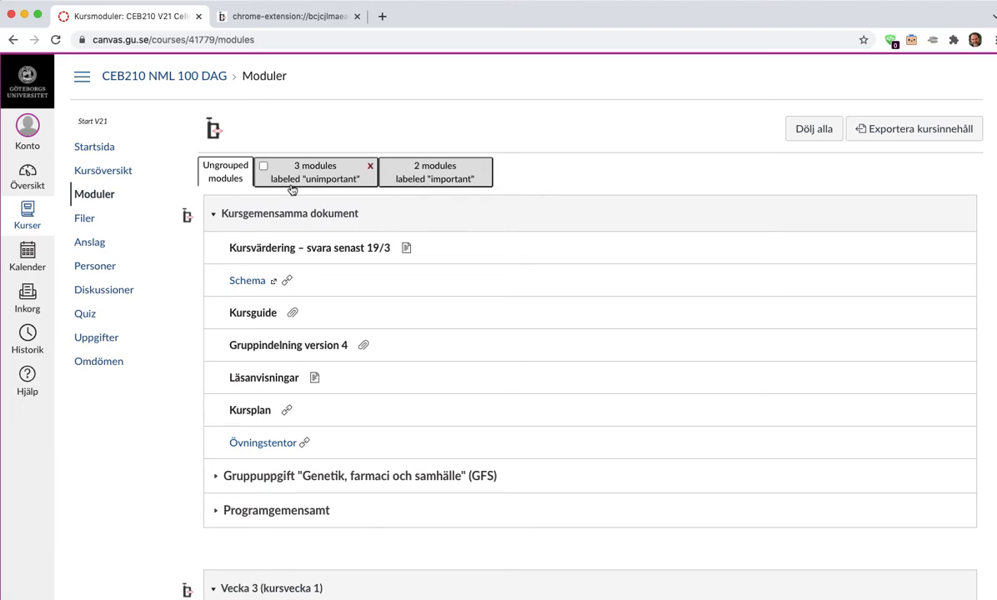
mouse_move(367, 167)
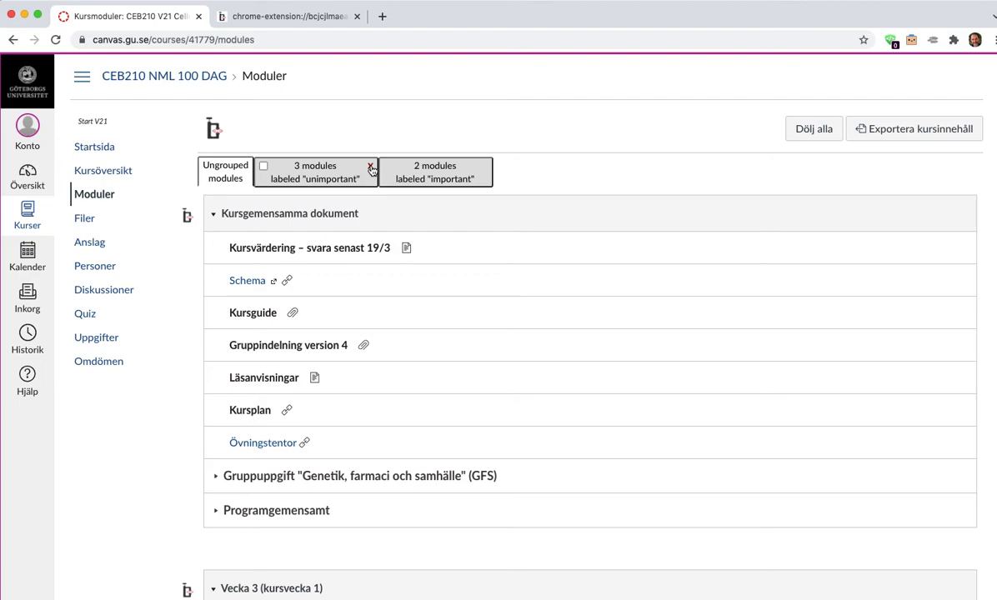
Mark the "unimportant" tab to stay grouped and reload the Modules page to check which modules remain ungrouped
left_click(265, 168)
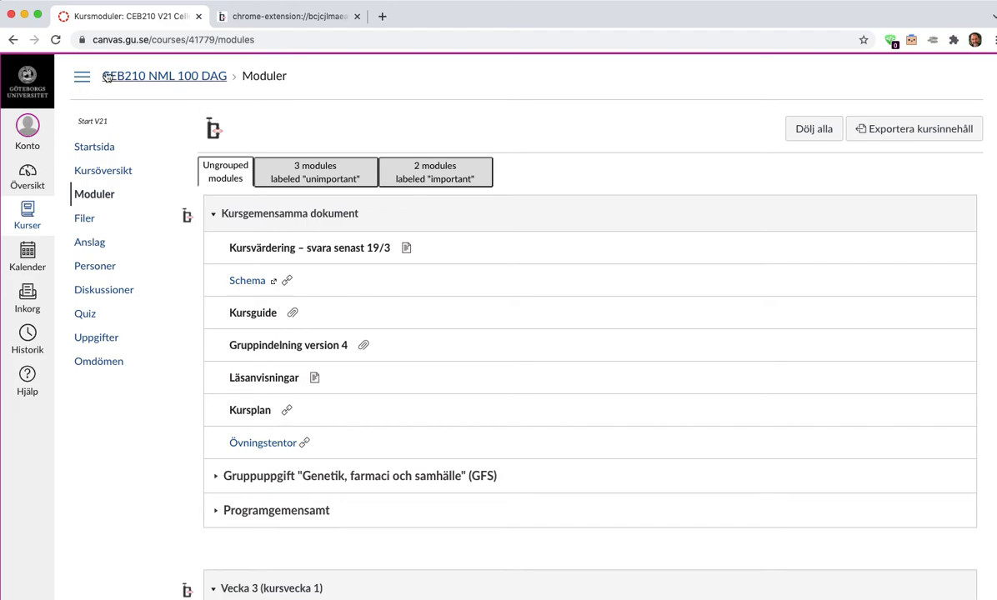
left_click(56, 41)
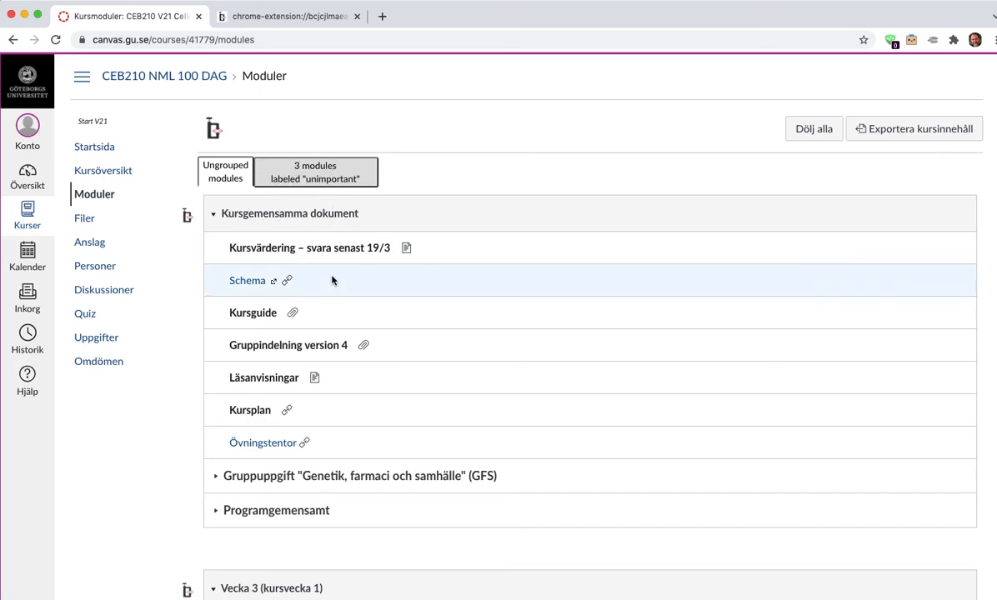
scroll(332, 279, "down", 15)
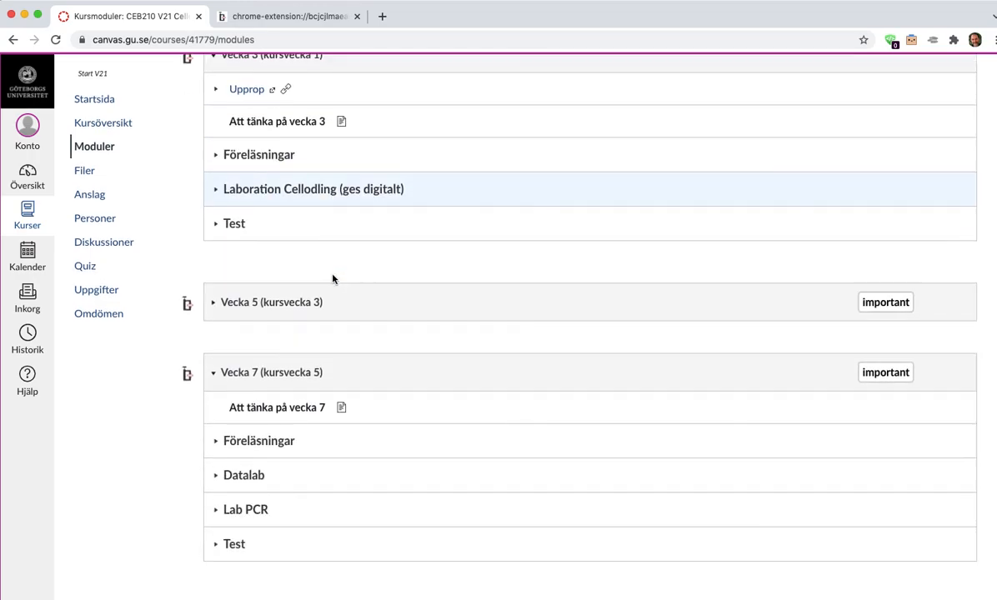
scroll(334, 279, "up", 15)
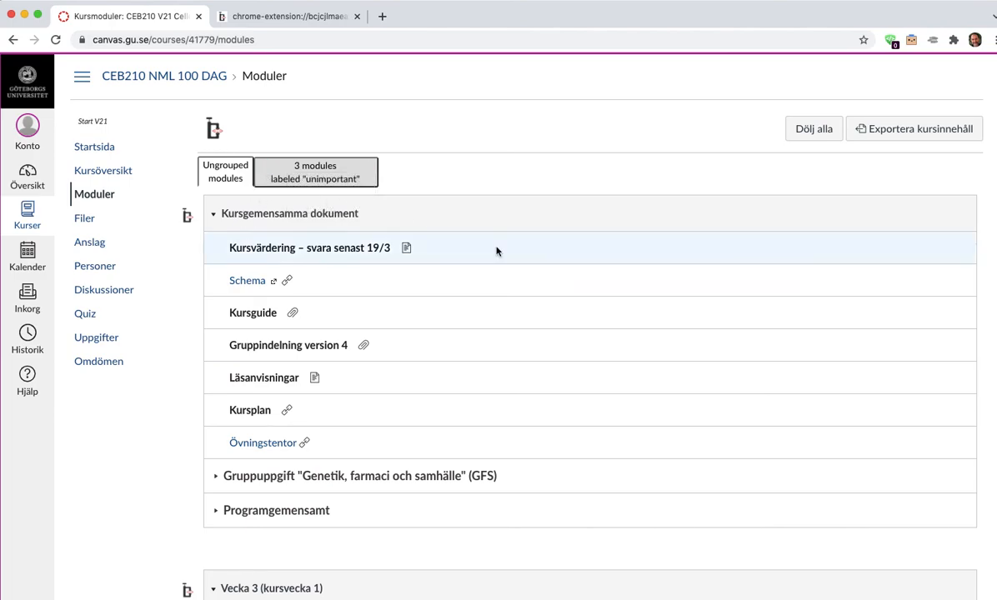
scroll(242, 387, "down", 4)
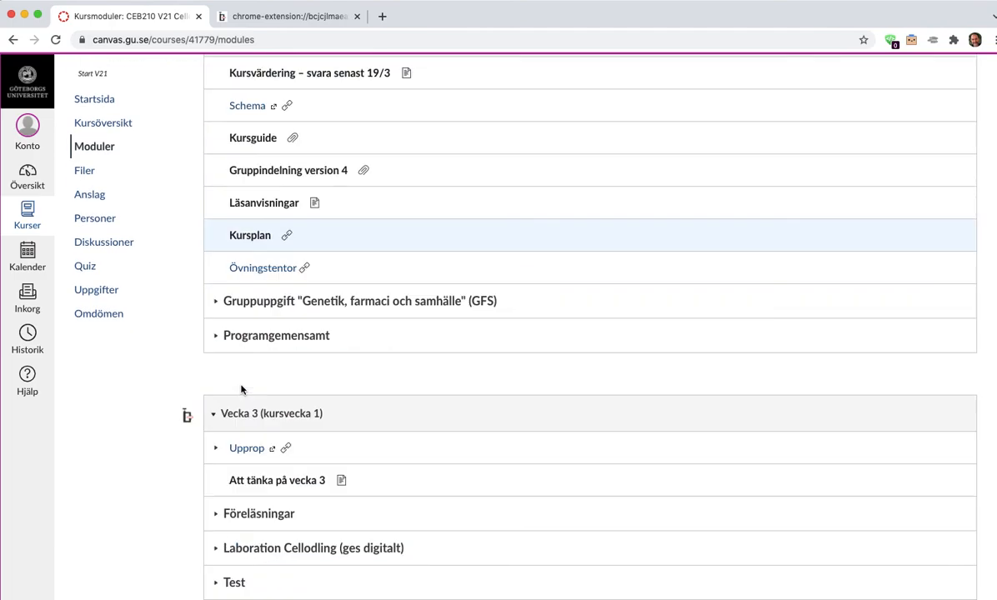
scroll(241, 387, "up", 4)
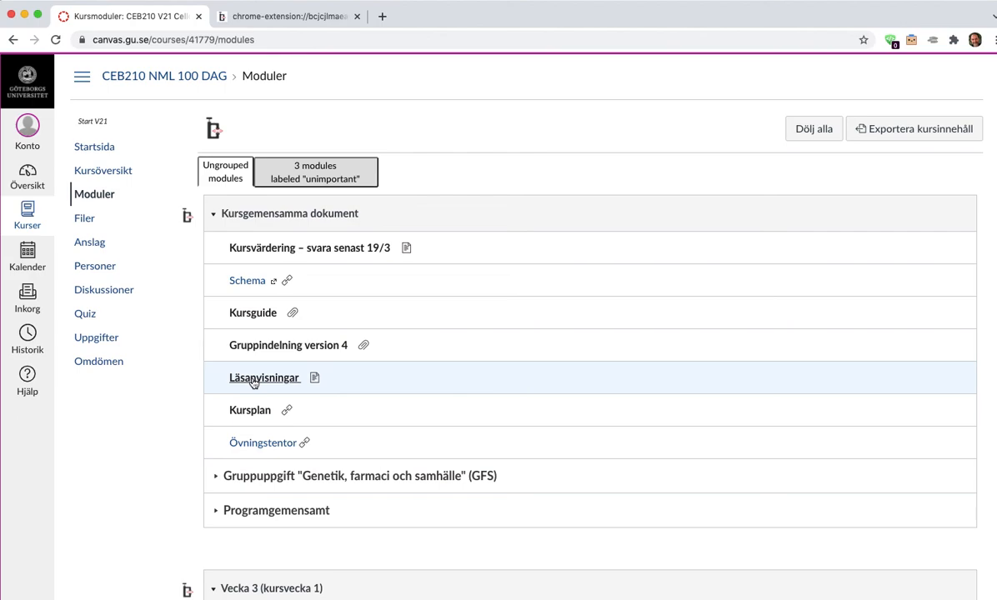